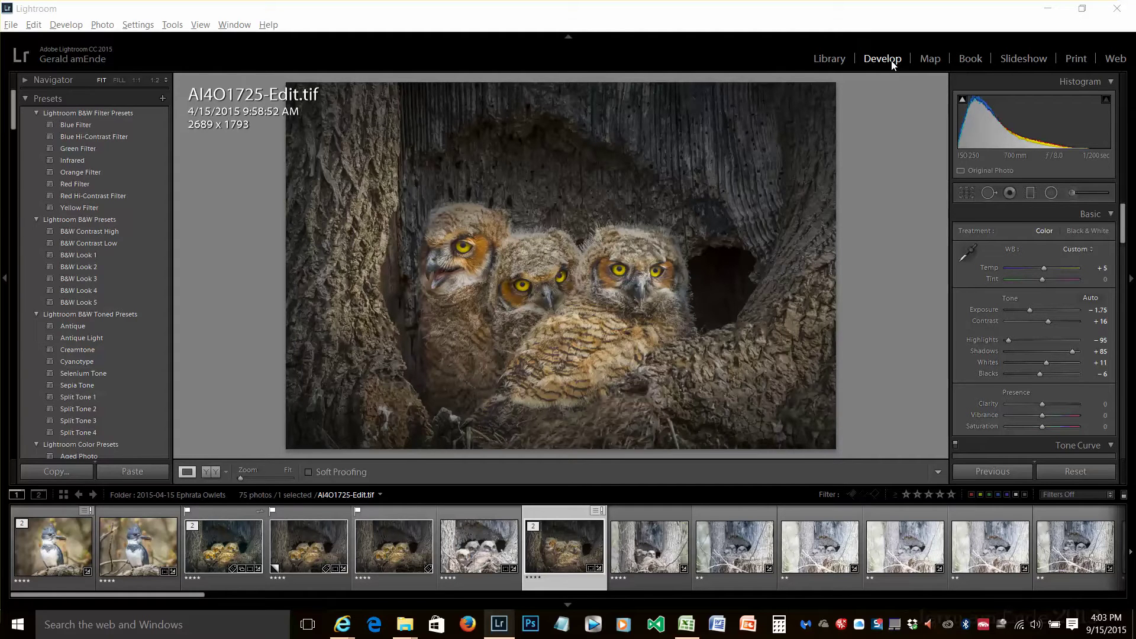
# Crop the owlets photo to a 13 x 19 aspect ratio and apply the crop.
pyautogui.click(967, 196)
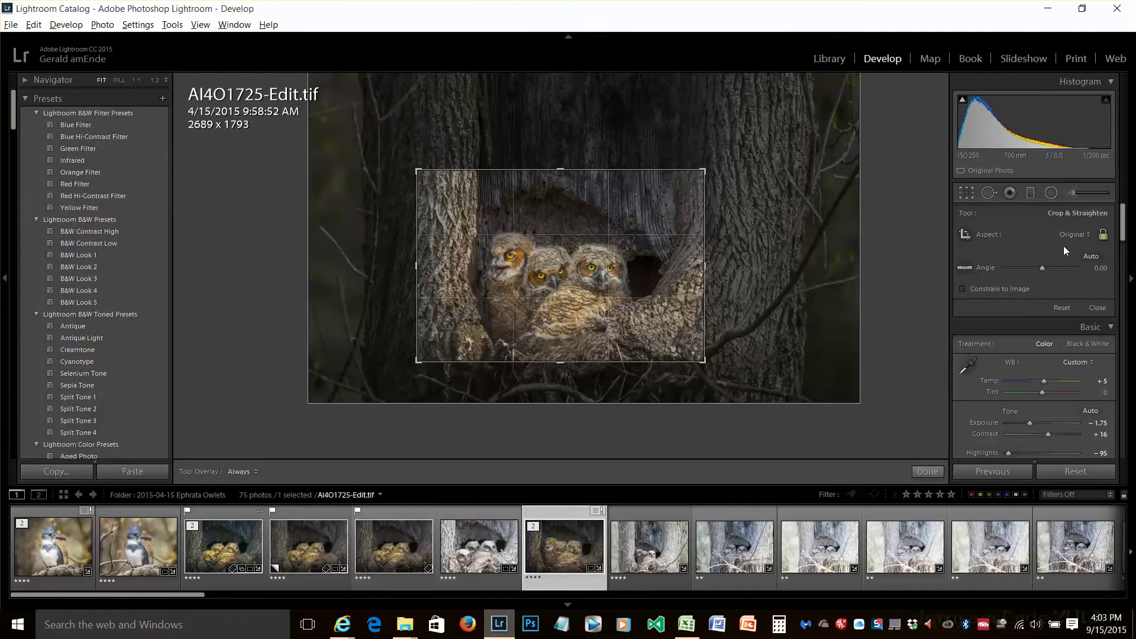
pyautogui.click(1069, 236)
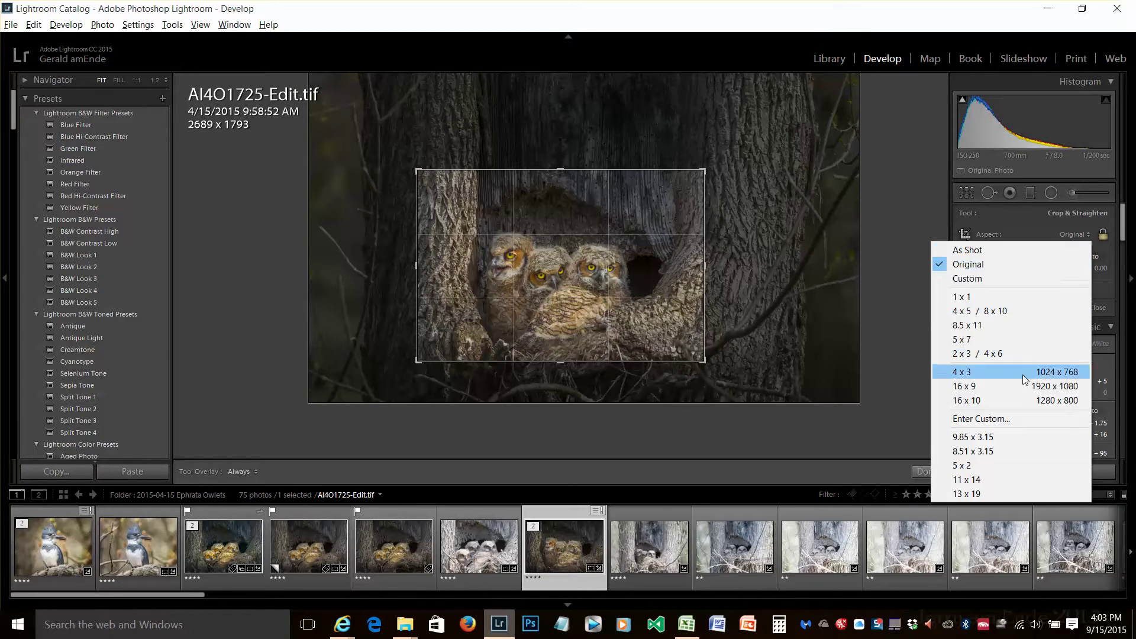
pyautogui.click(976, 495)
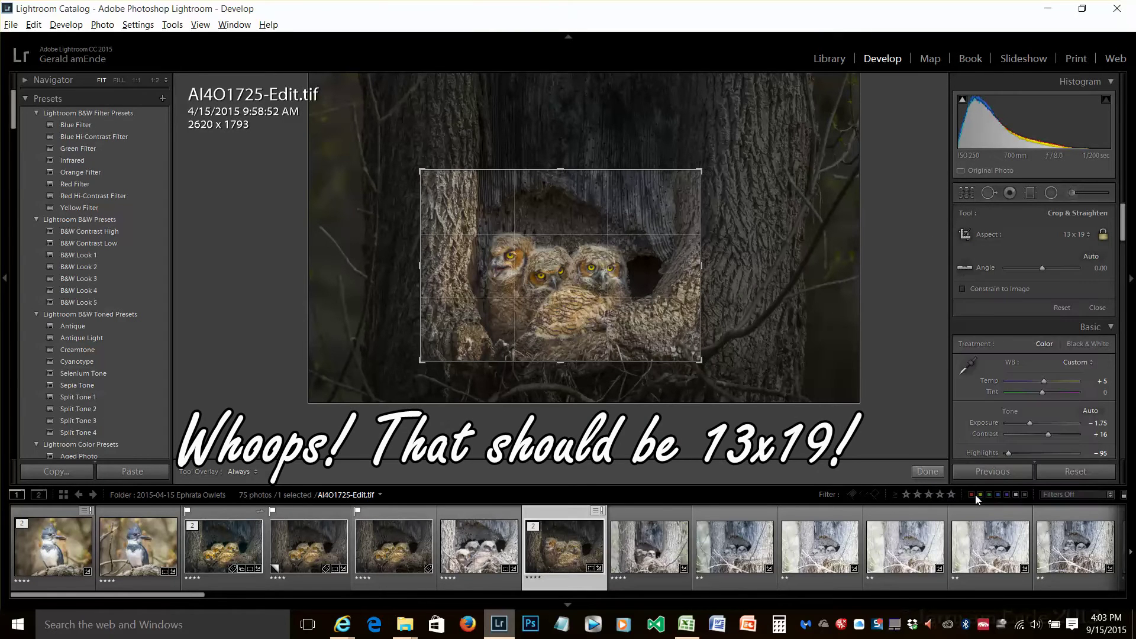
pyautogui.click(928, 472)
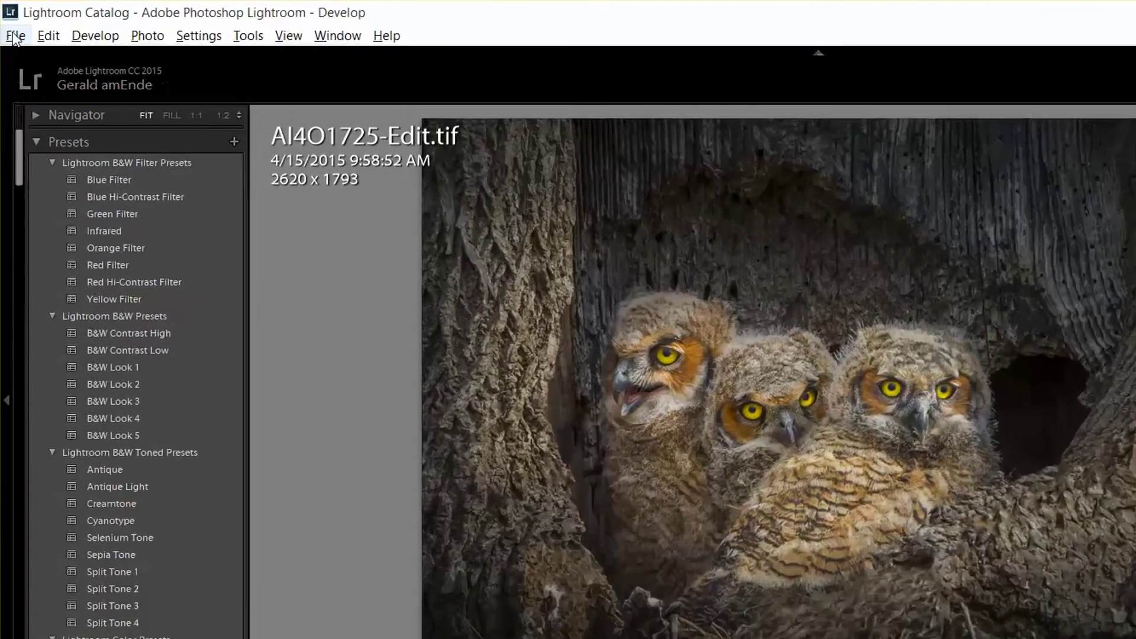
# Send the cropped photo to the Canon Print Studio Pro plug-in.
pyautogui.click(15, 37)
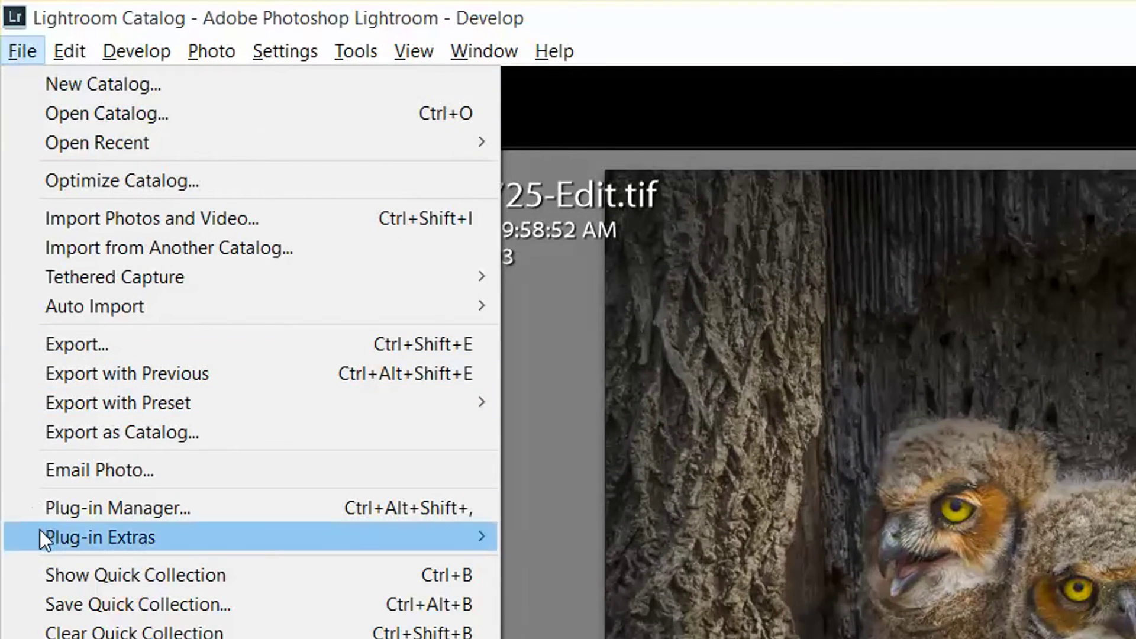
pyautogui.moveTo(40, 531)
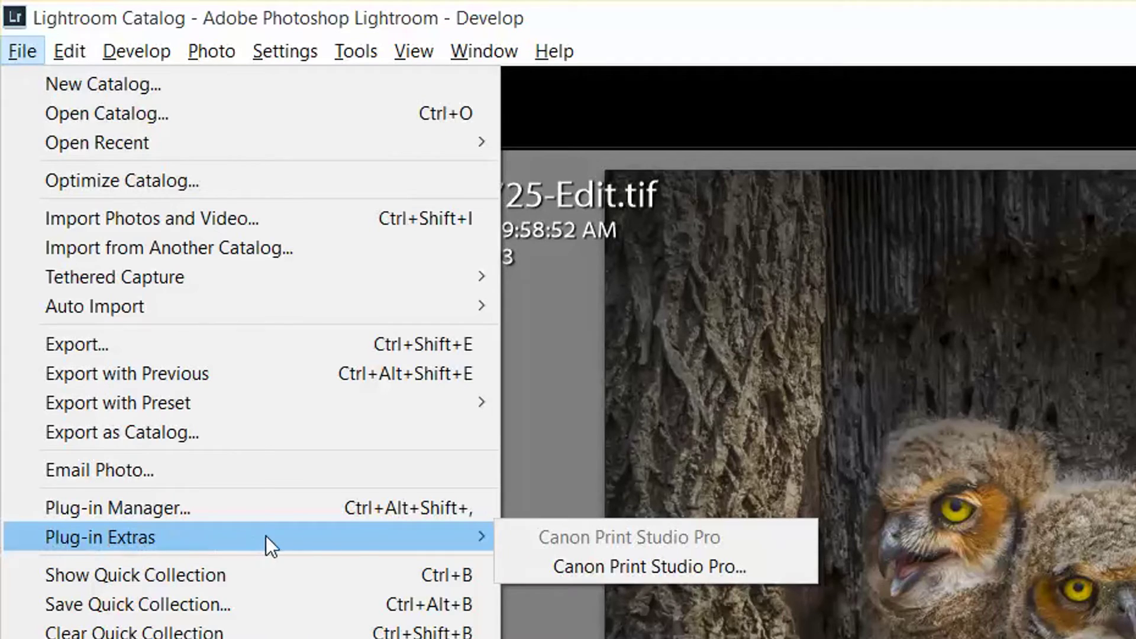
pyautogui.click(605, 567)
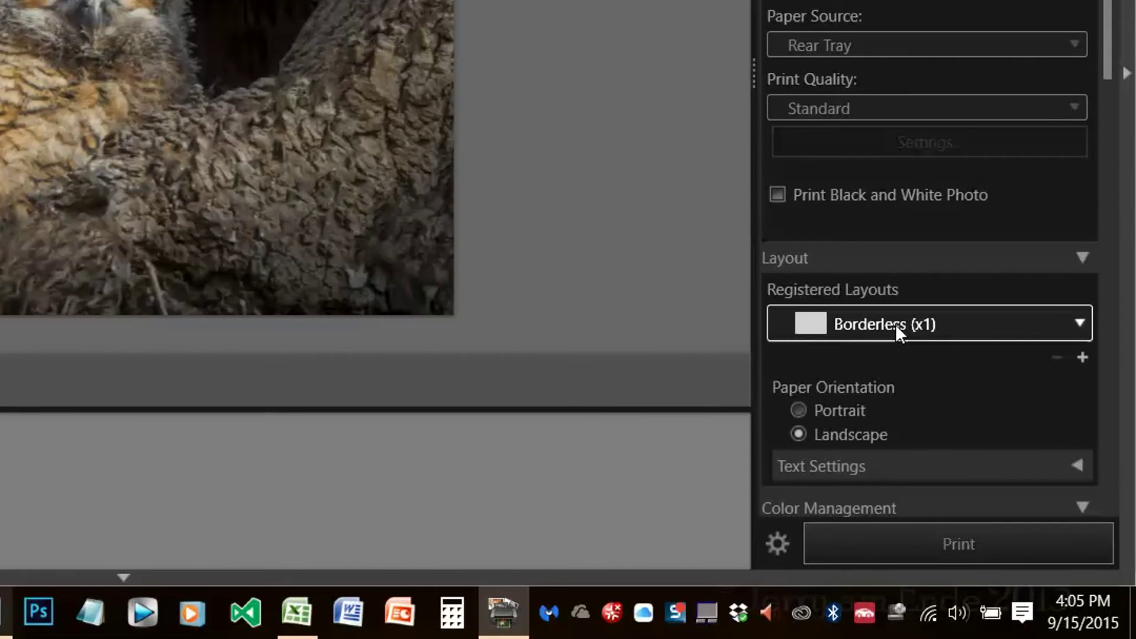
# Choose the Bordered (x1) layout and set its top and bottom margins to 0.125 inches.
pyautogui.click(896, 325)
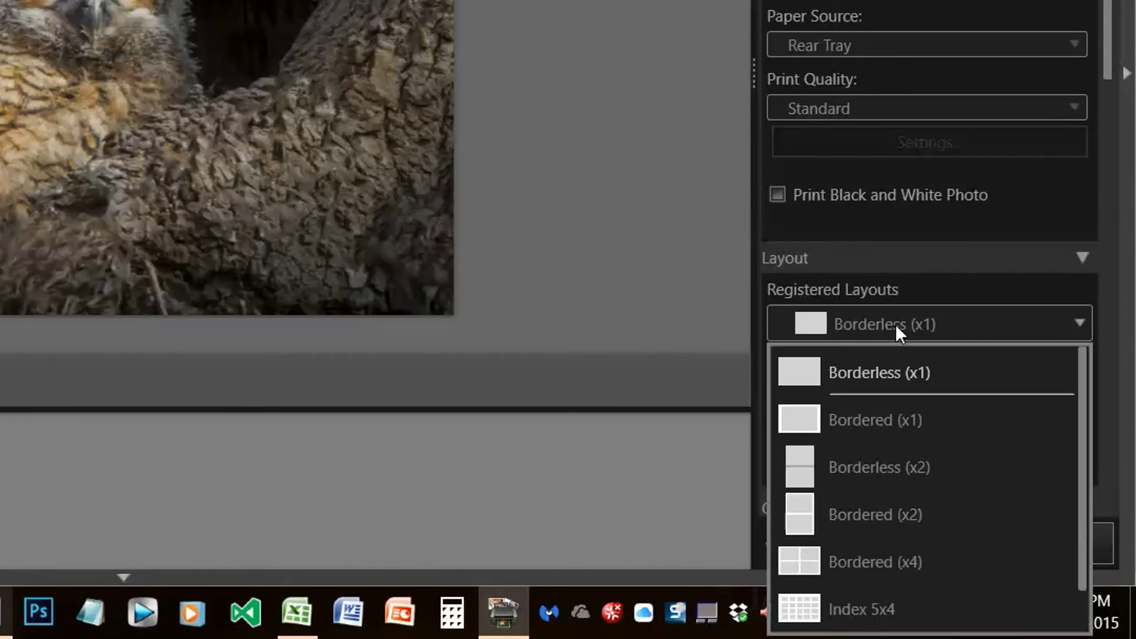
pyautogui.click(876, 418)
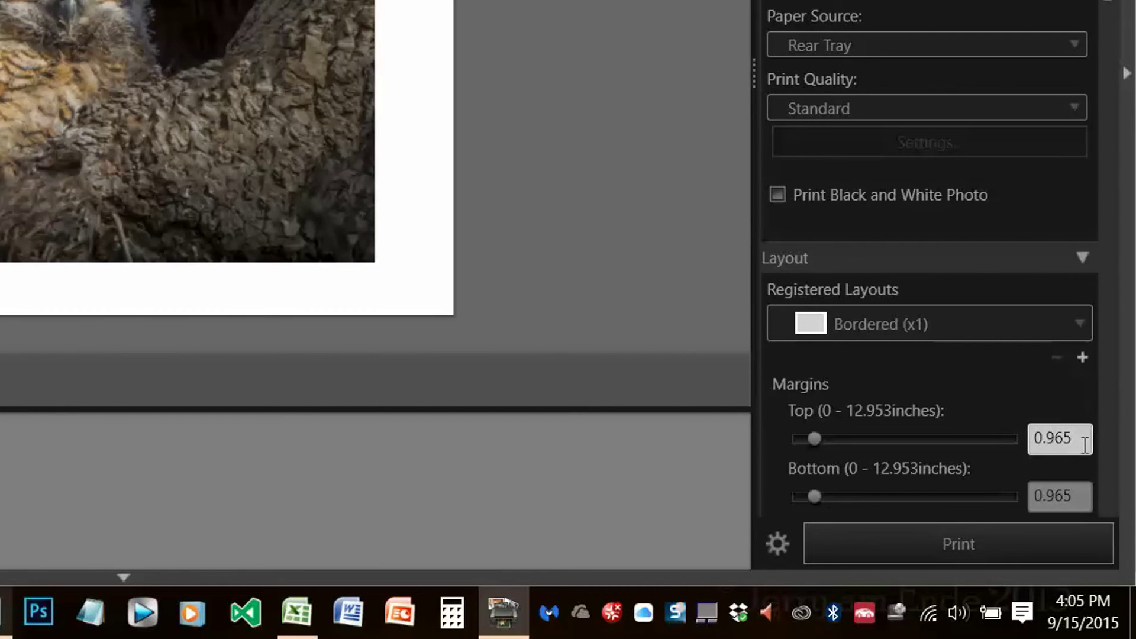
pyautogui.moveTo(1078, 438); pyautogui.dragTo(1023, 448)
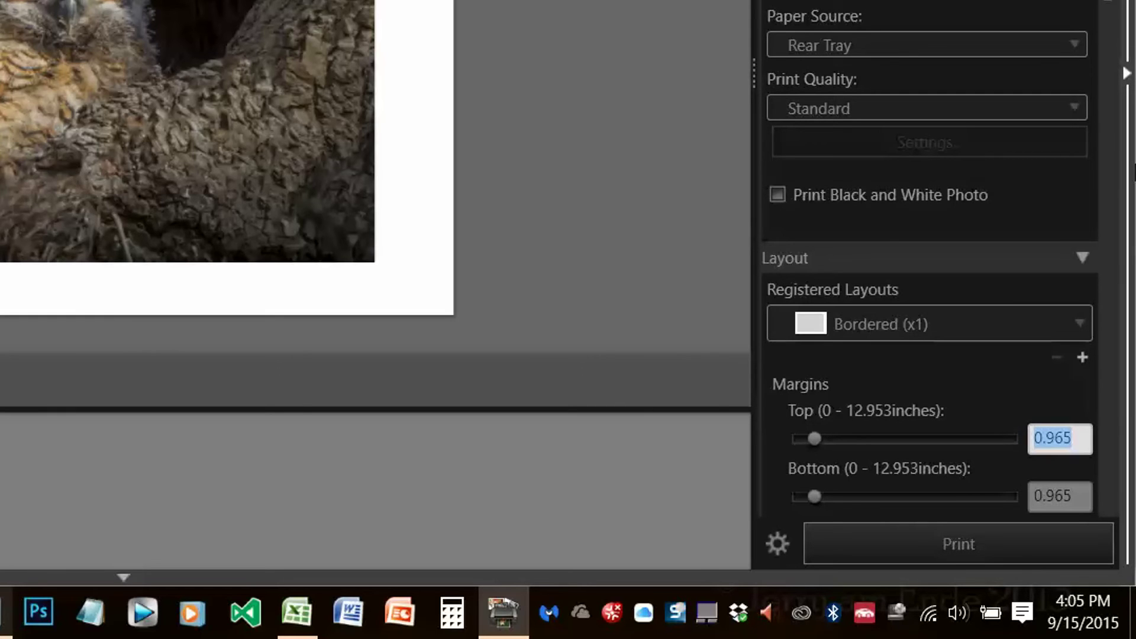
pyautogui.write('.125')
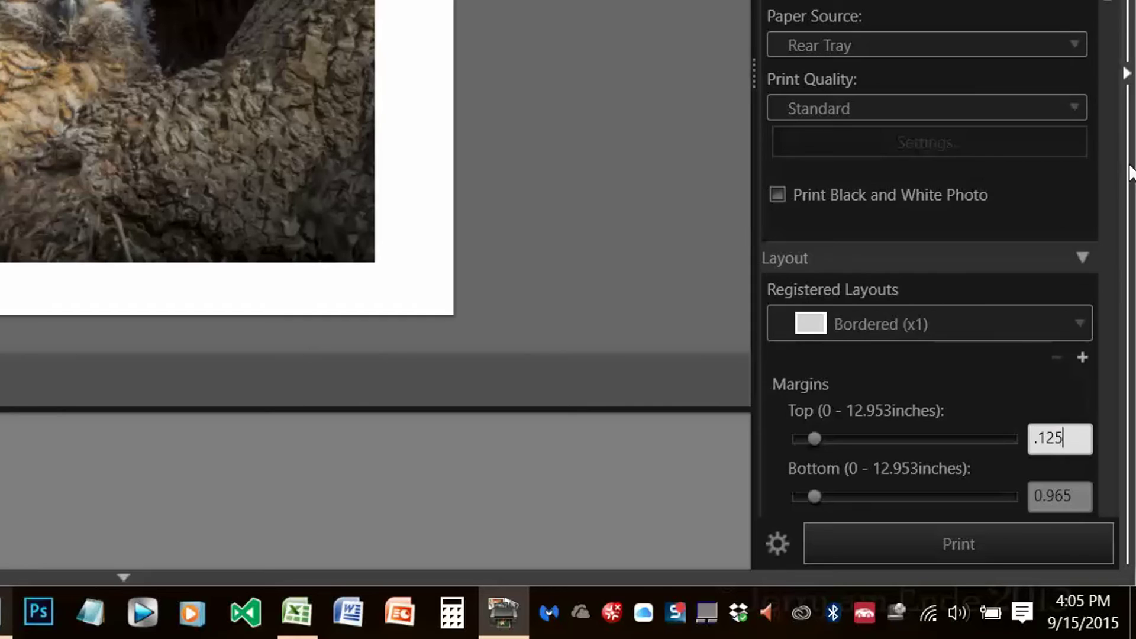
pyautogui.press('Return')
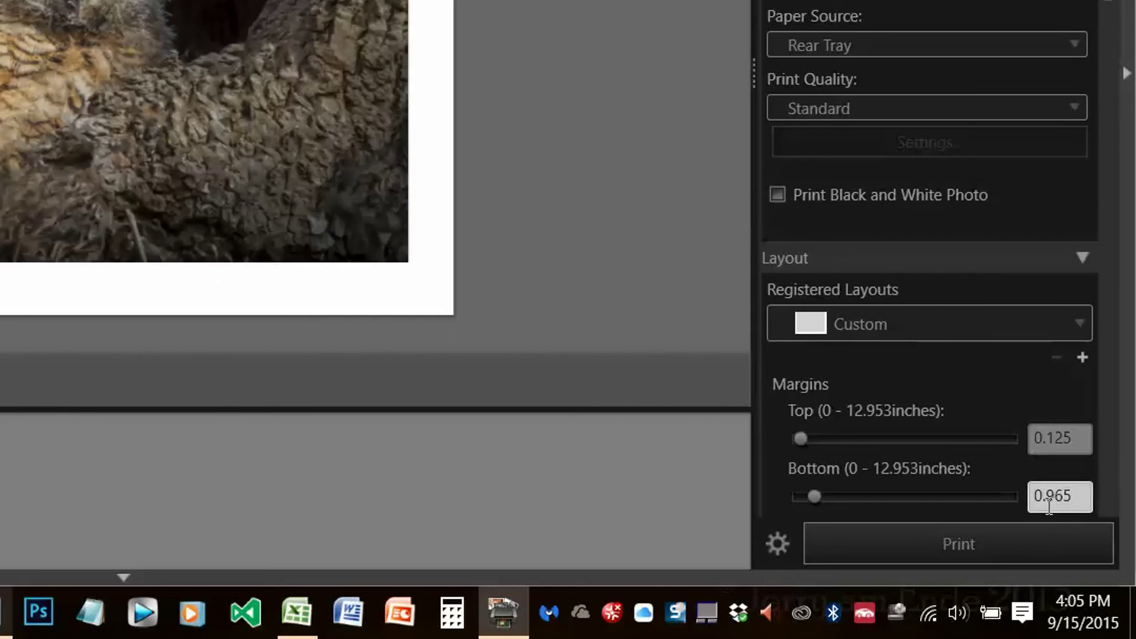
pyautogui.moveTo(1072, 496); pyautogui.dragTo(999, 508)
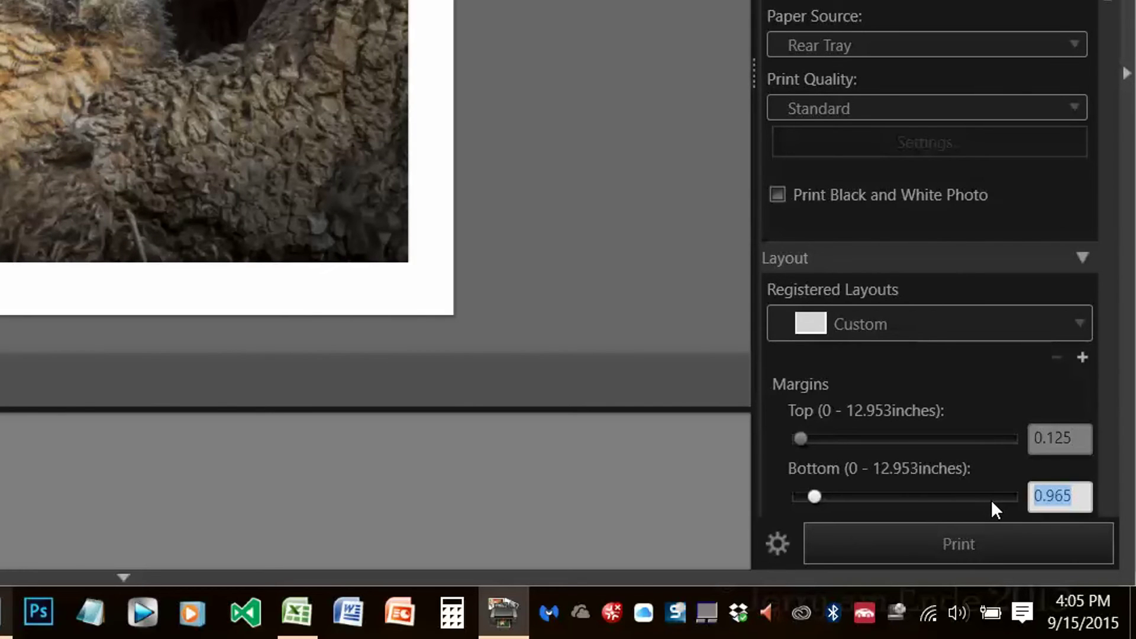
pyautogui.write('.125')
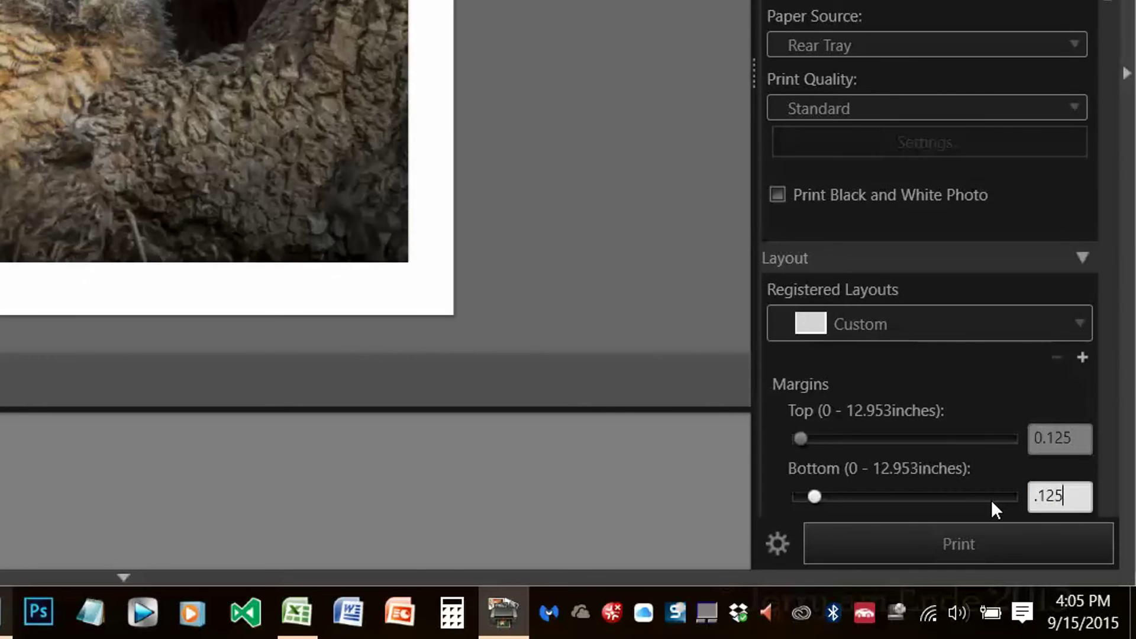
pyautogui.press('Return')
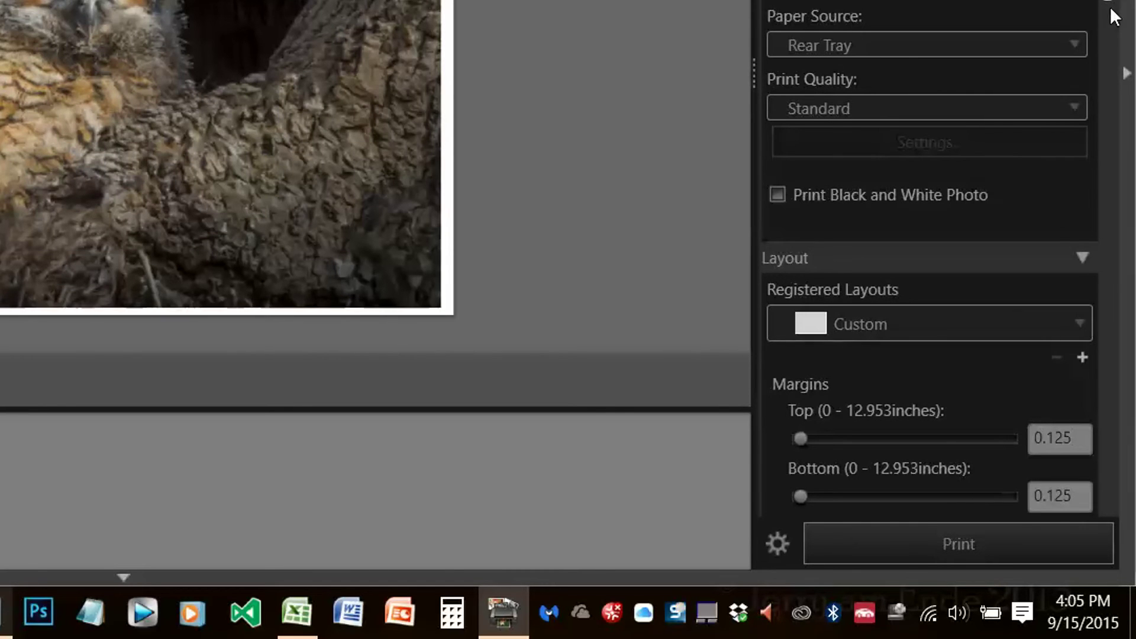
# Set the layout's left margin to 0.125 inches.
pyautogui.moveTo(1110, 3); pyautogui.dragTo(1096, 173)
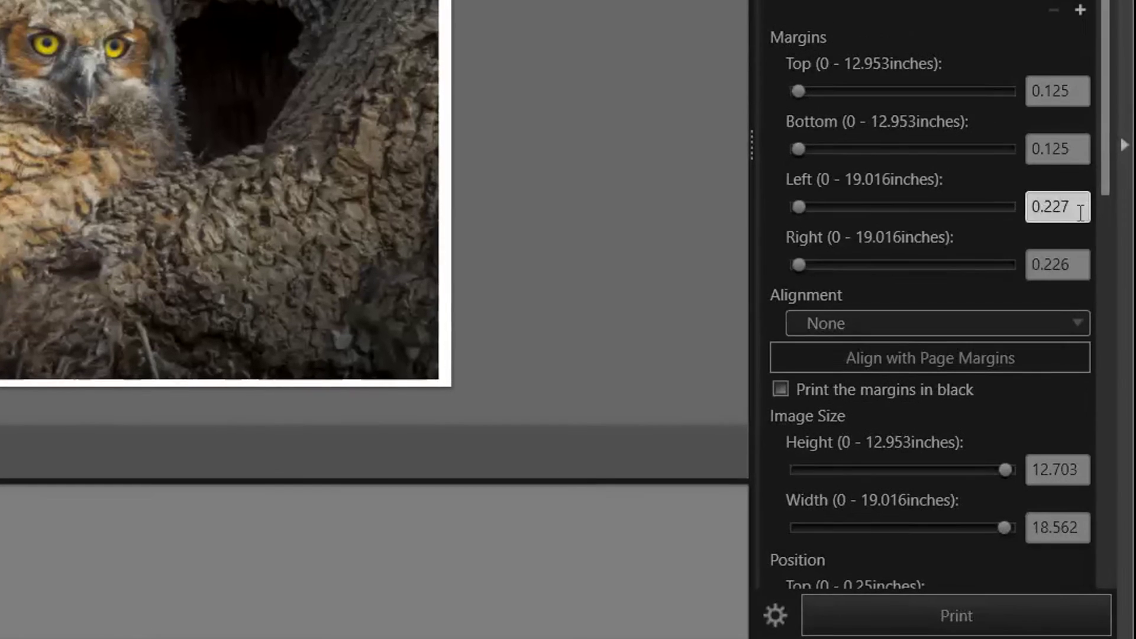
pyautogui.moveTo(1074, 246); pyautogui.dragTo(962, 289)
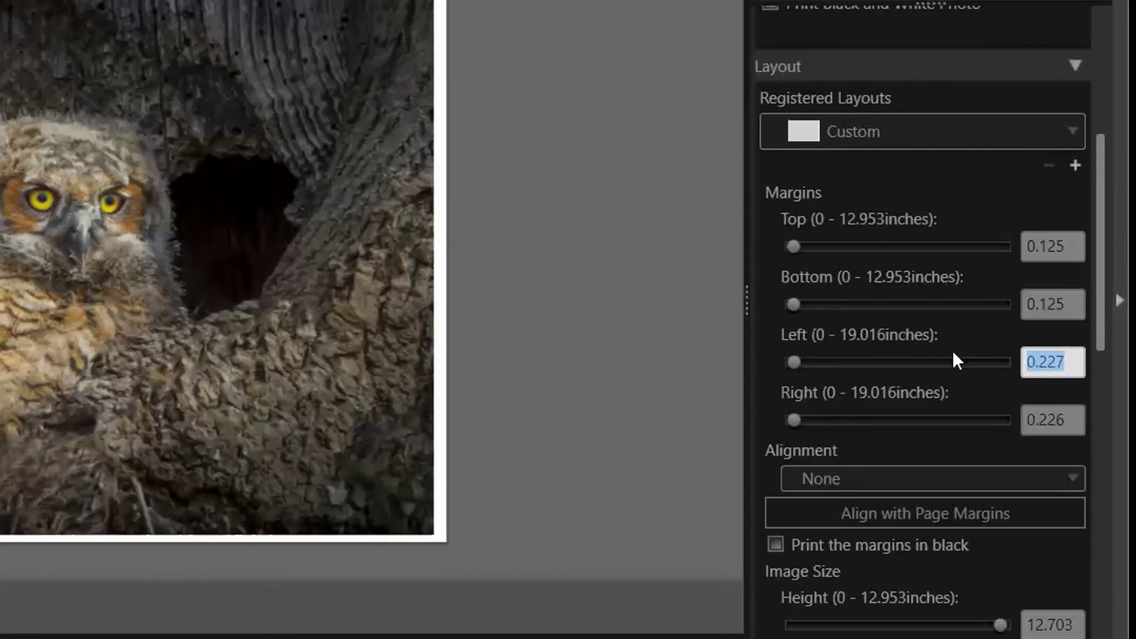
pyautogui.press('BackSpace')
pyautogui.write('.125')
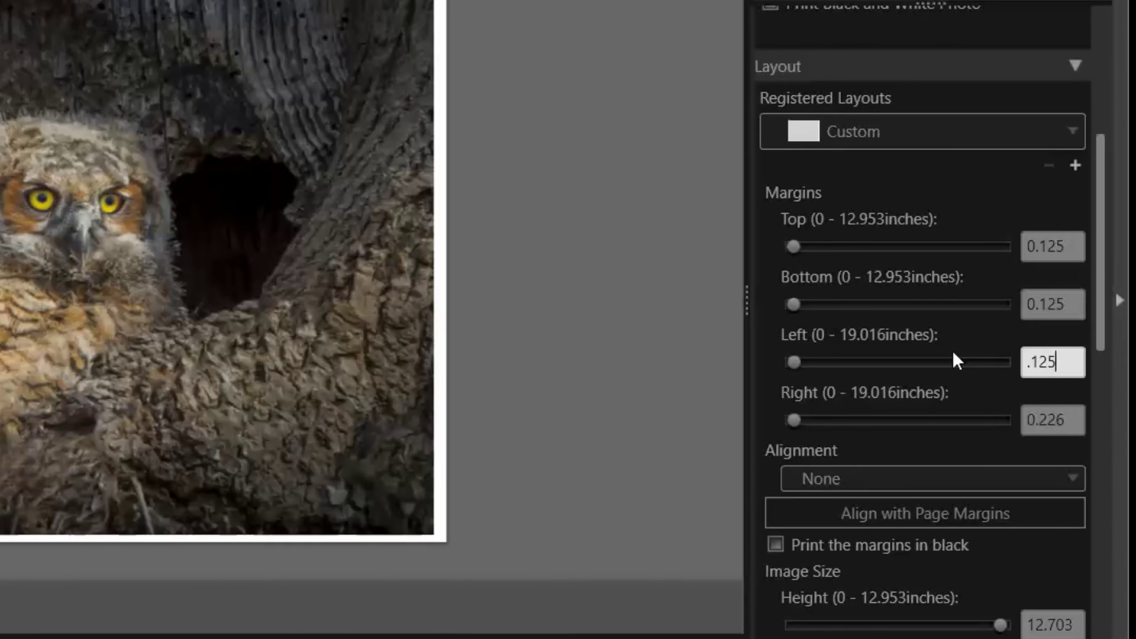
pyautogui.press('Return')
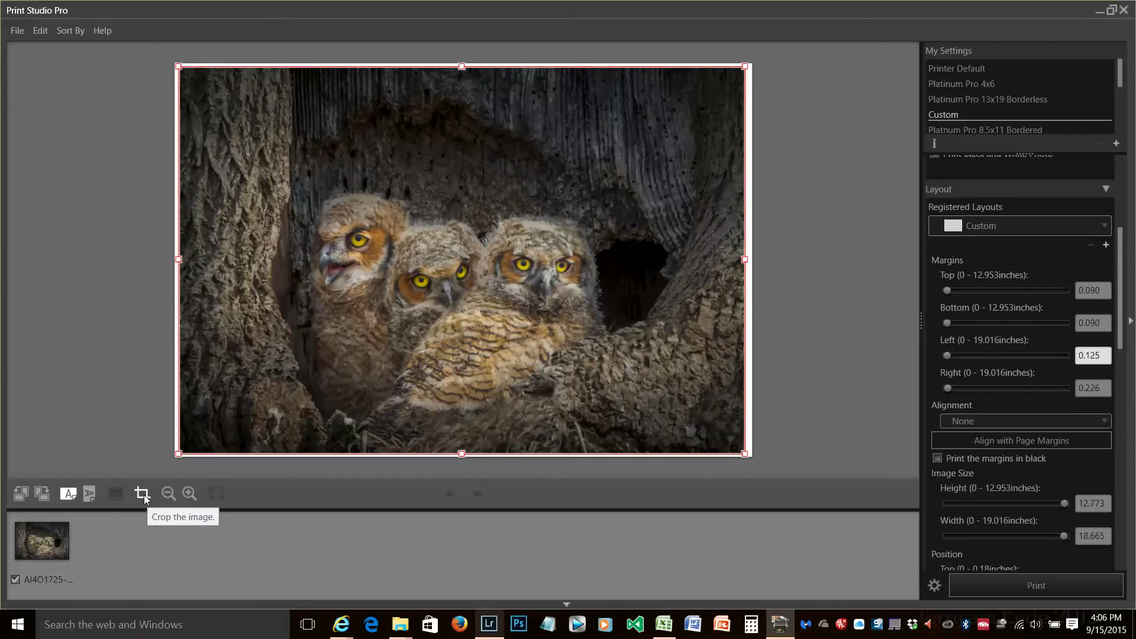
# Crop the image with a frame extended to cover the entire photo, and apply it.
pyautogui.click(142, 493)
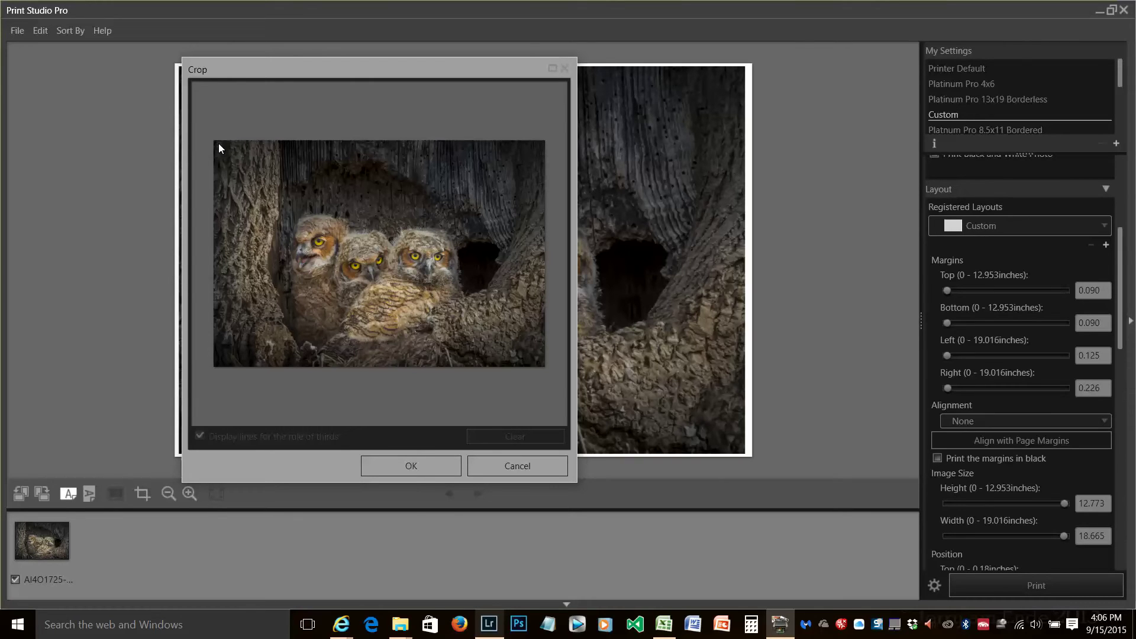
pyautogui.moveTo(218, 144); pyautogui.dragTo(524, 382)
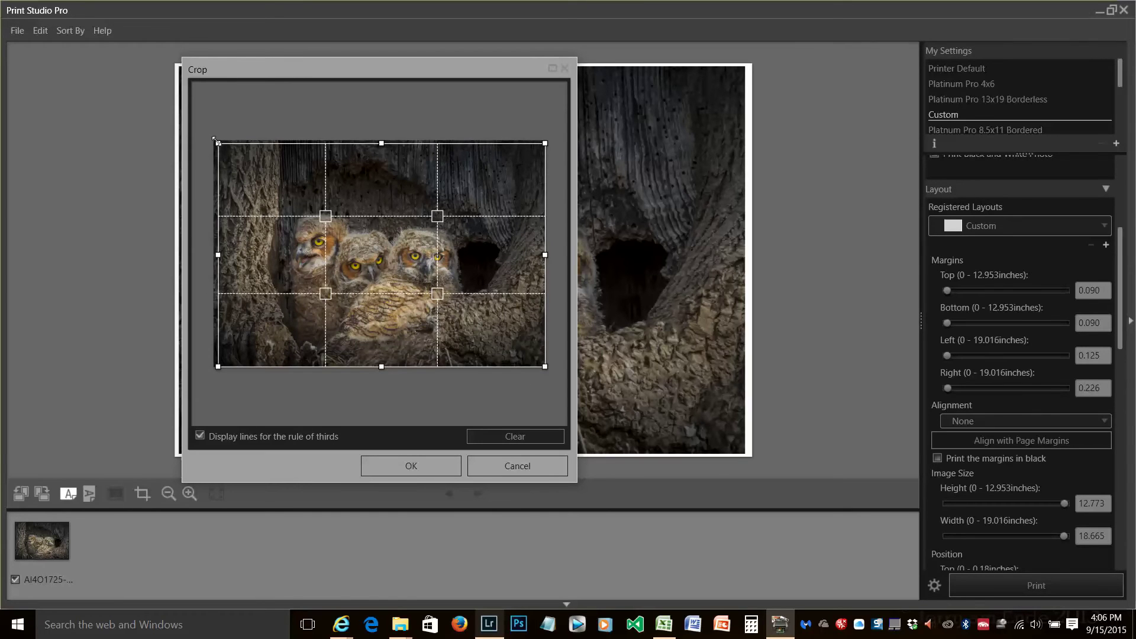
pyautogui.moveTo(215, 140); pyautogui.dragTo(210, 136)
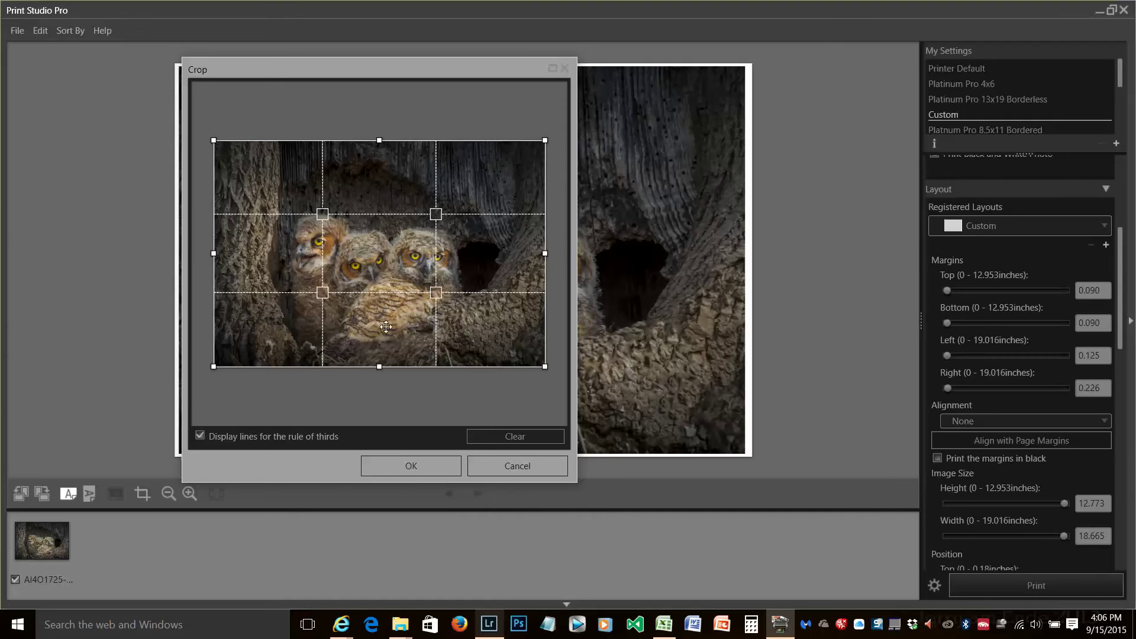
pyautogui.click(412, 471)
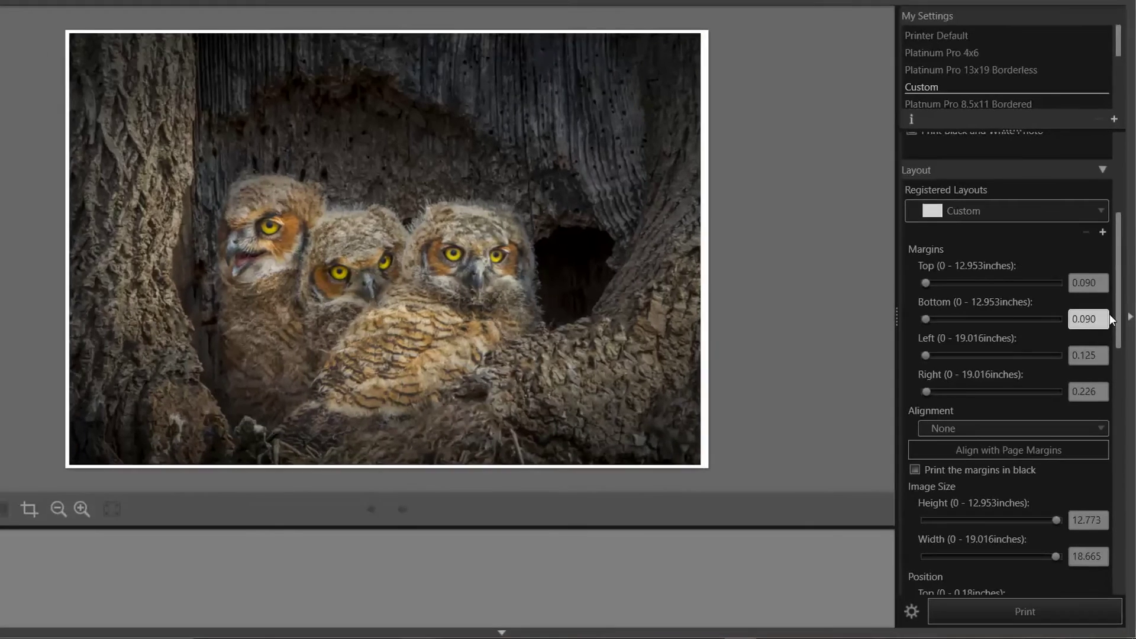
# Set the top and bottom margins of the custom layout back to 0.125 inches.
pyautogui.click(1102, 291)
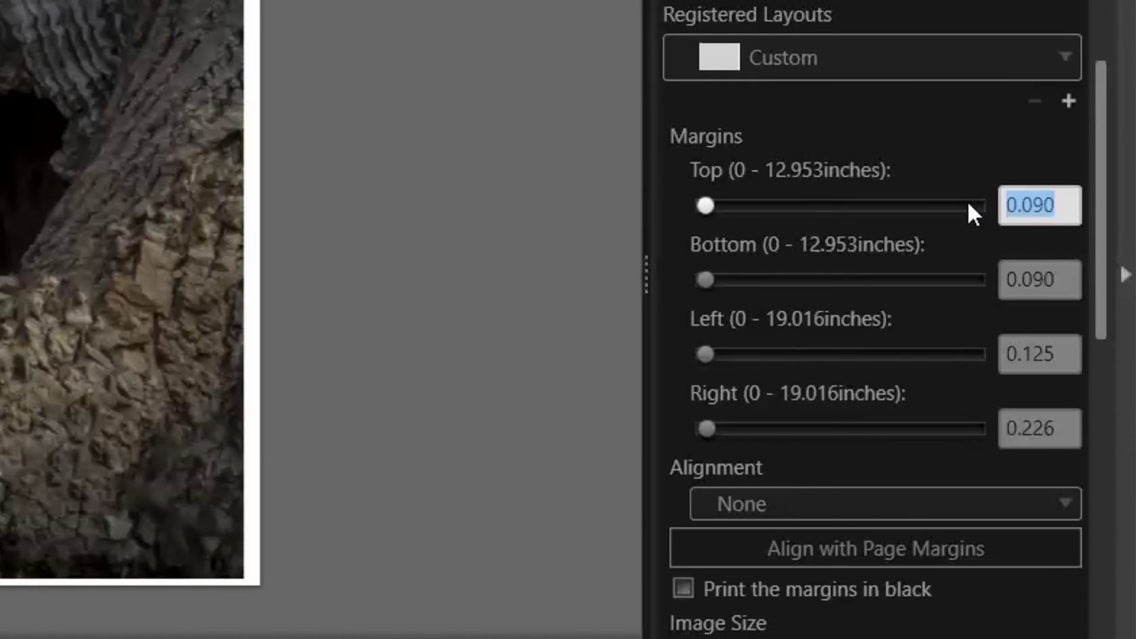
pyautogui.press('BackSpace')
pyautogui.write('.125')
pyautogui.press('Return')
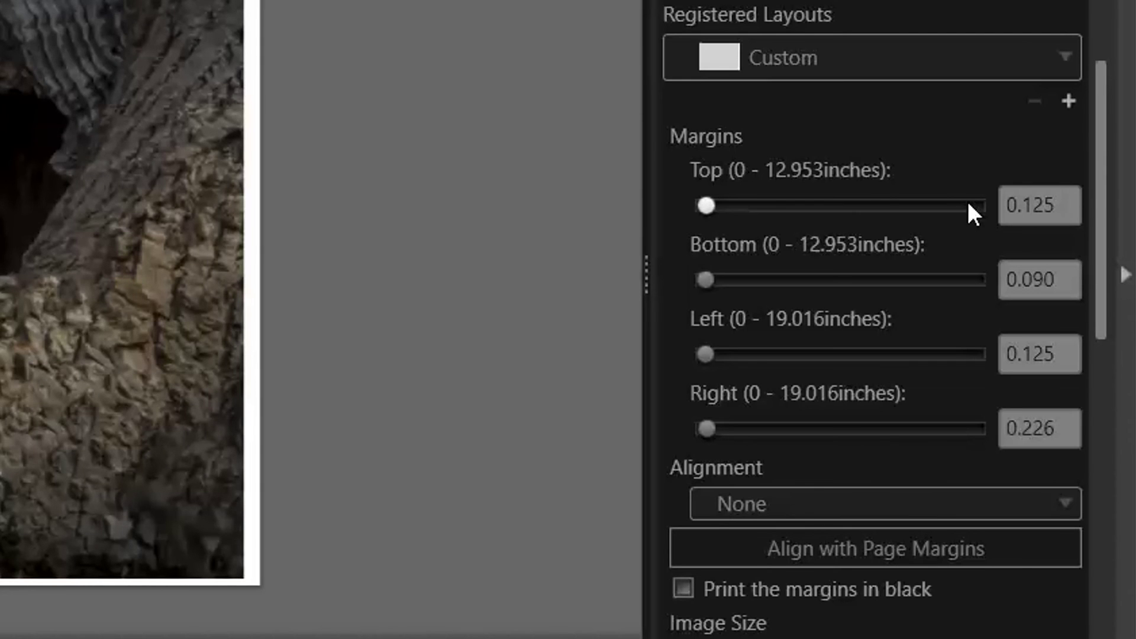
pyautogui.click(1072, 276)
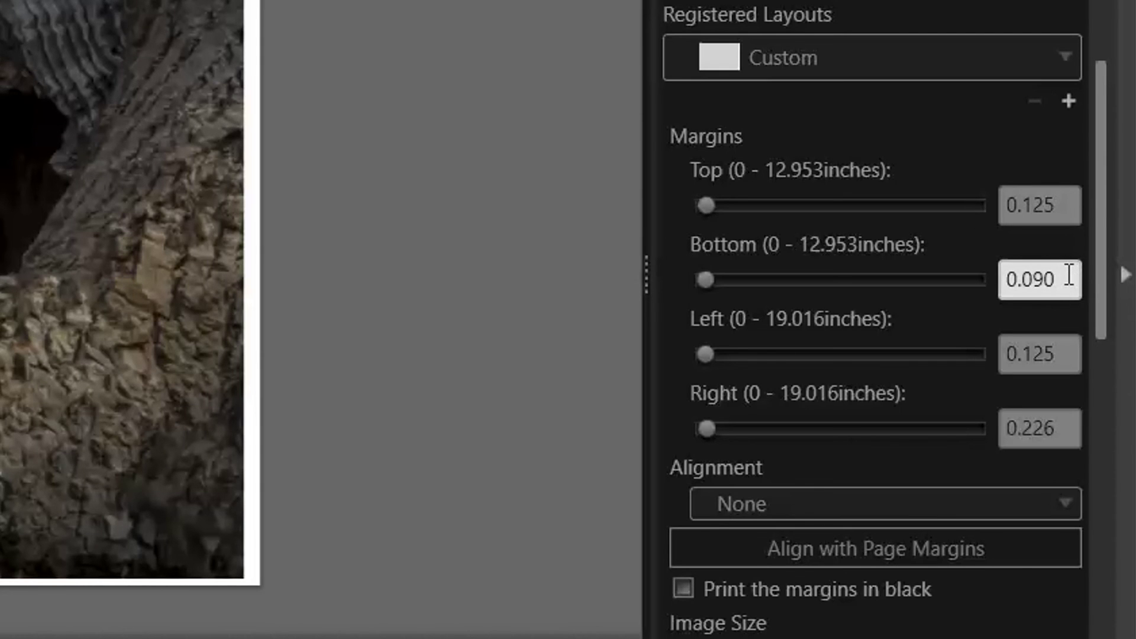
pyautogui.press('BackSpace')
pyautogui.press('BackSpace')
pyautogui.press('BackSpace')
pyautogui.press('BackSpace')
pyautogui.press('BackSpace')
pyautogui.write('.125')
pyautogui.press('Return')
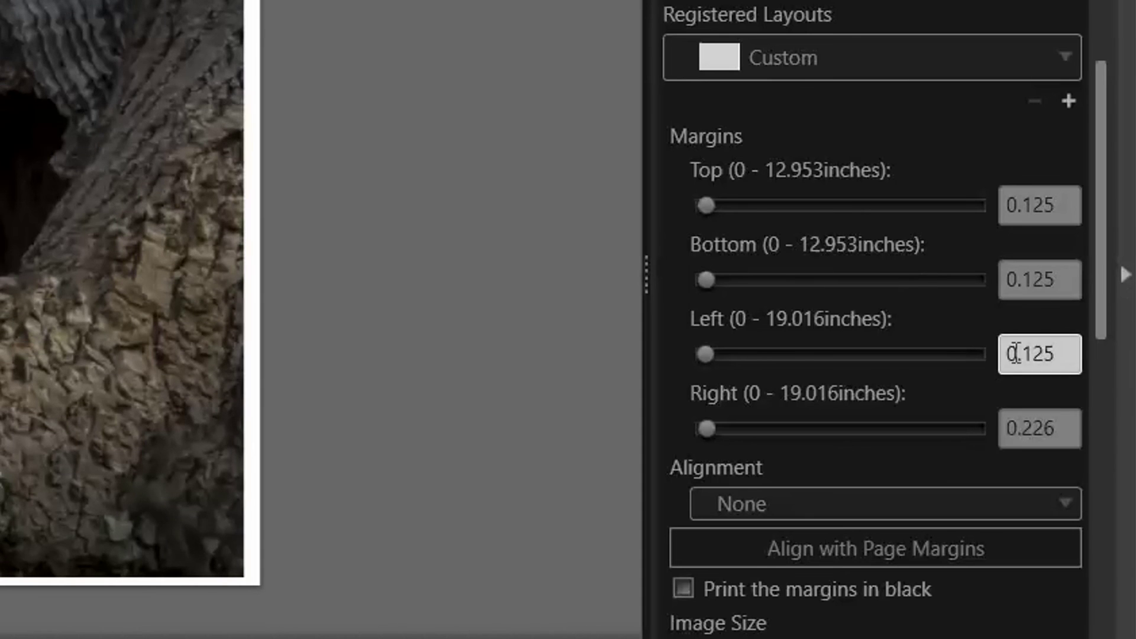
# Set the right margin of the custom layout to 0.125 inches.
pyautogui.doubleClick(1068, 435)
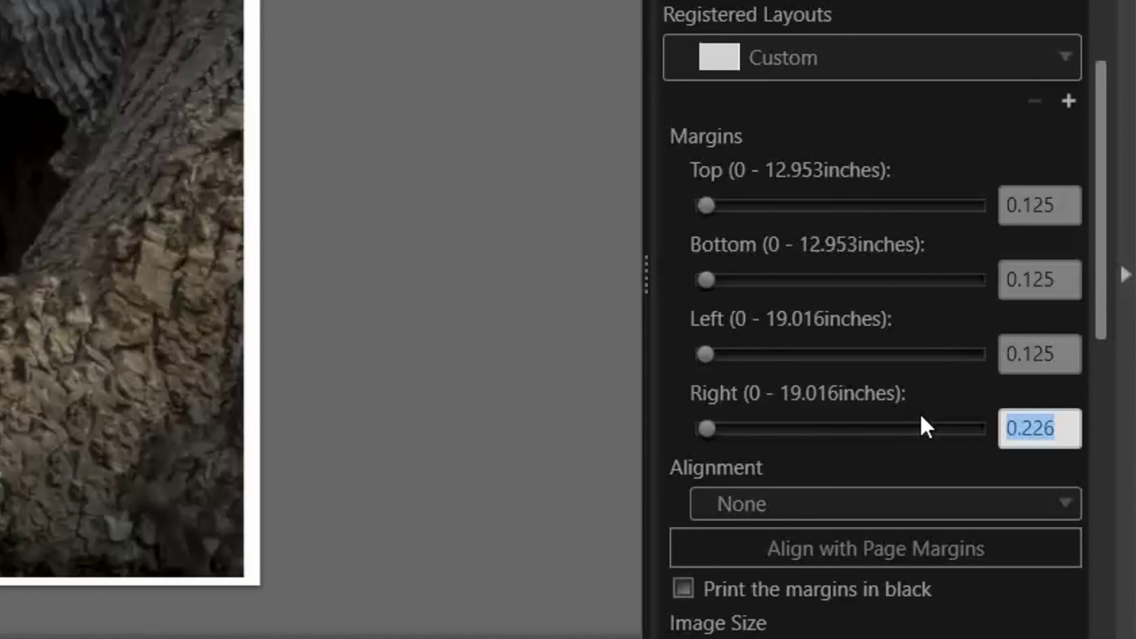
pyautogui.press('BackSpace')
pyautogui.write('.12')
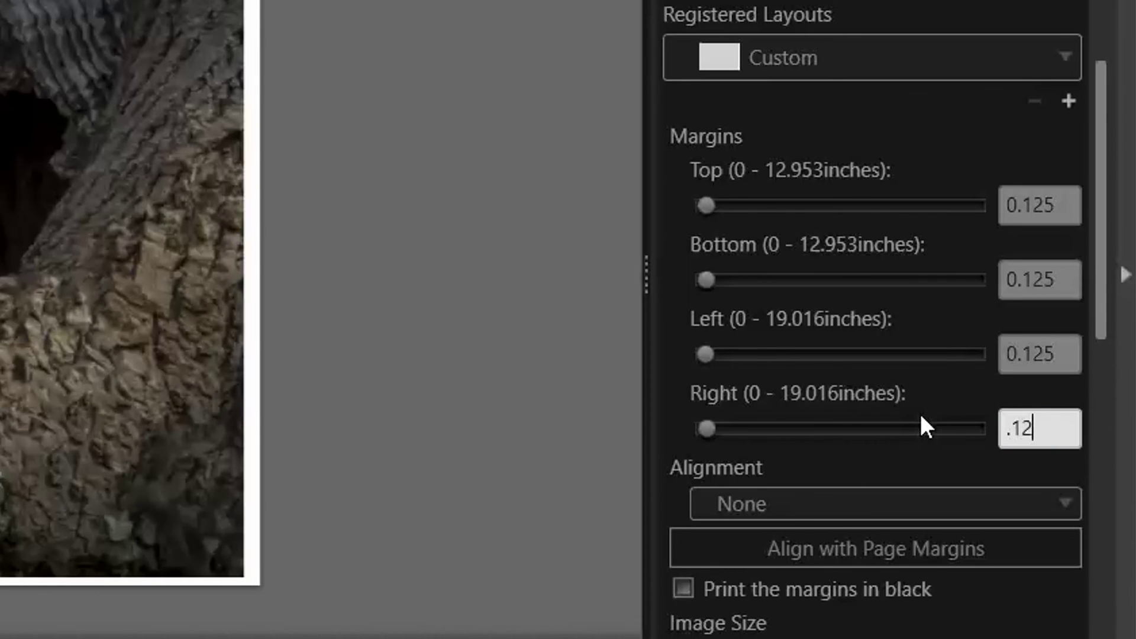
pyautogui.press('BackSpace')
pyautogui.write('25')
pyautogui.press('Return')
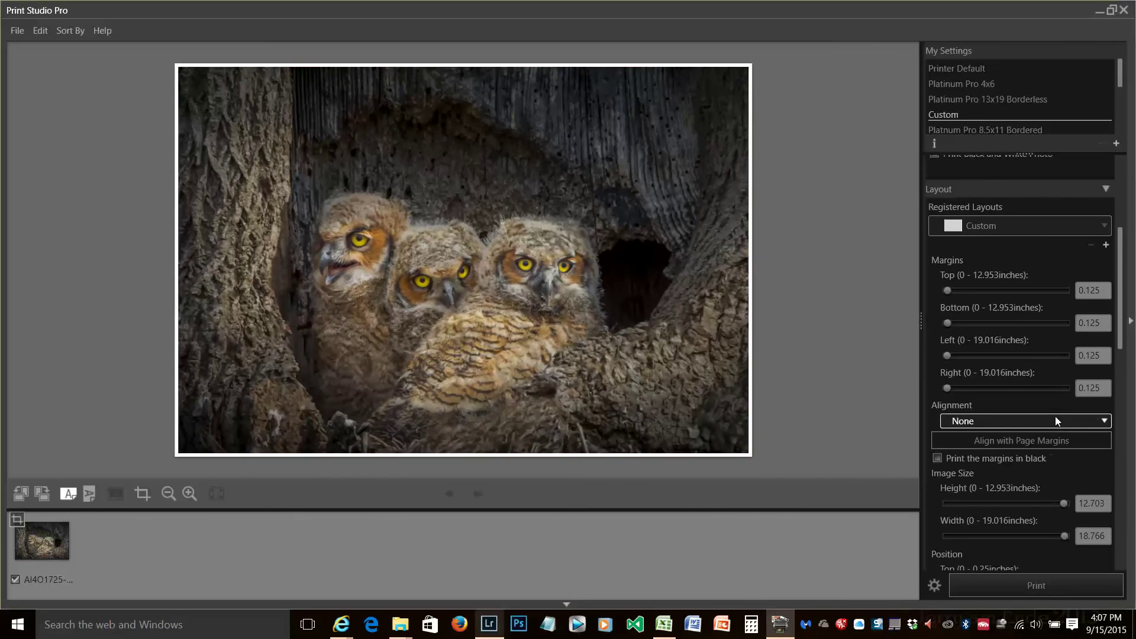
pyautogui.click(797, 294)
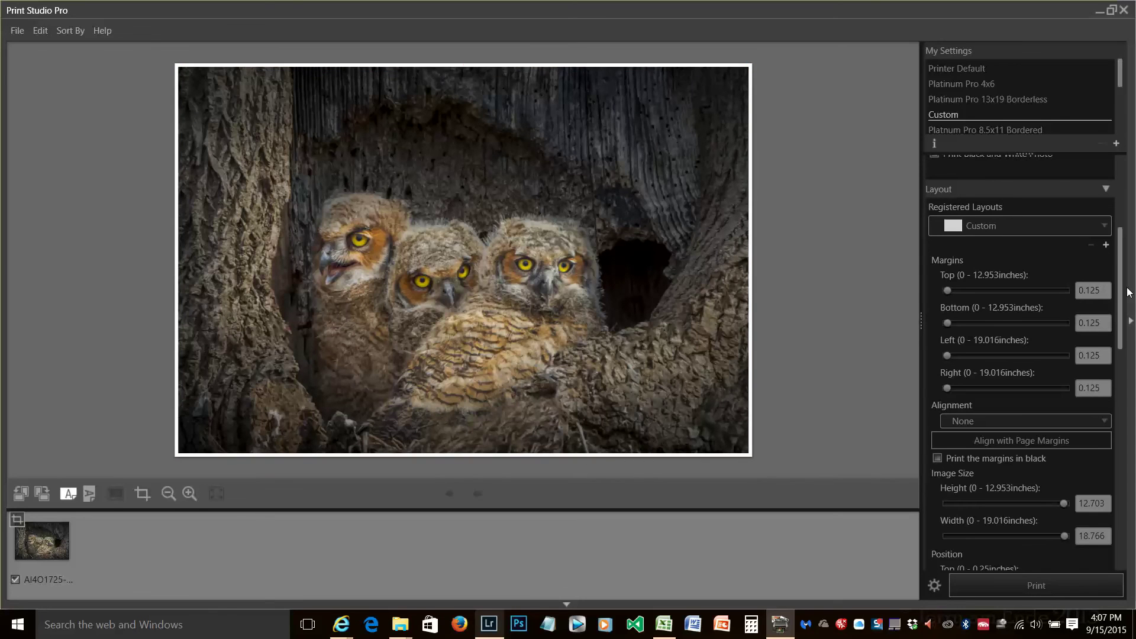
# Select Canon PRO-100 <PTN> 1/2 Photo Paper Pro Platinum N as the printer profile.
pyautogui.moveTo(1124, 320); pyautogui.dragTo(1125, 445)
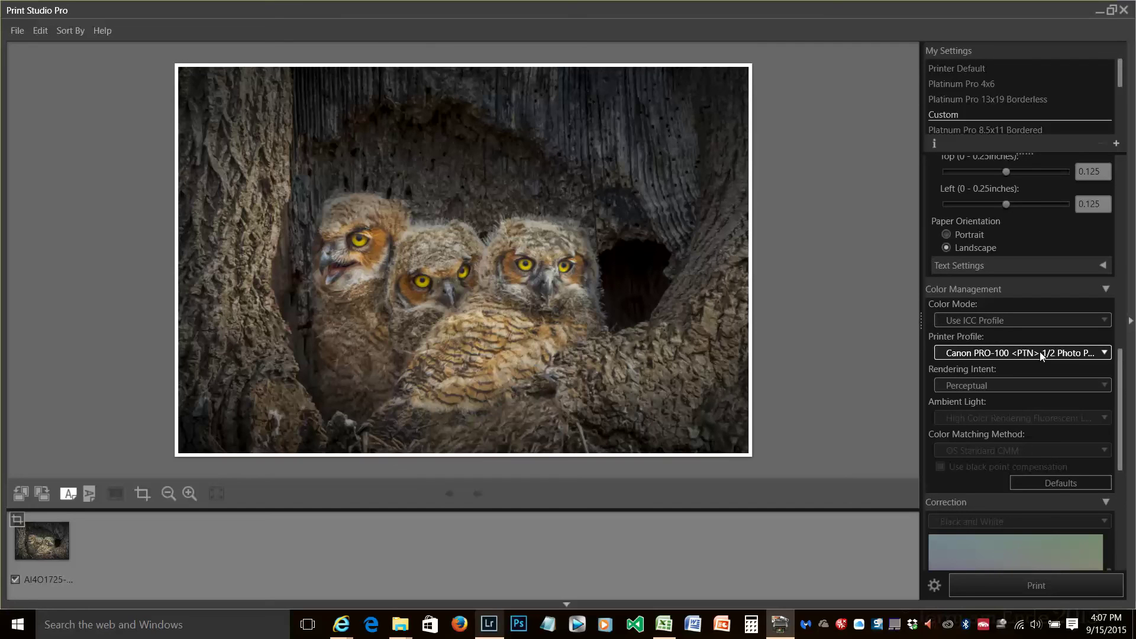
pyautogui.click(1105, 353)
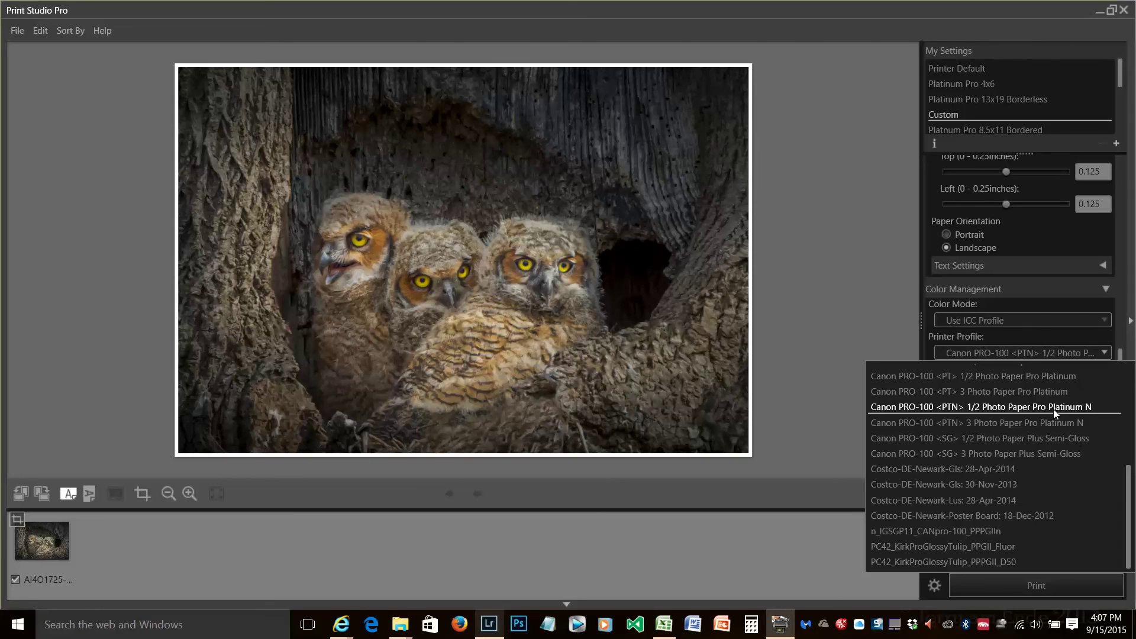
pyautogui.click(1053, 409)
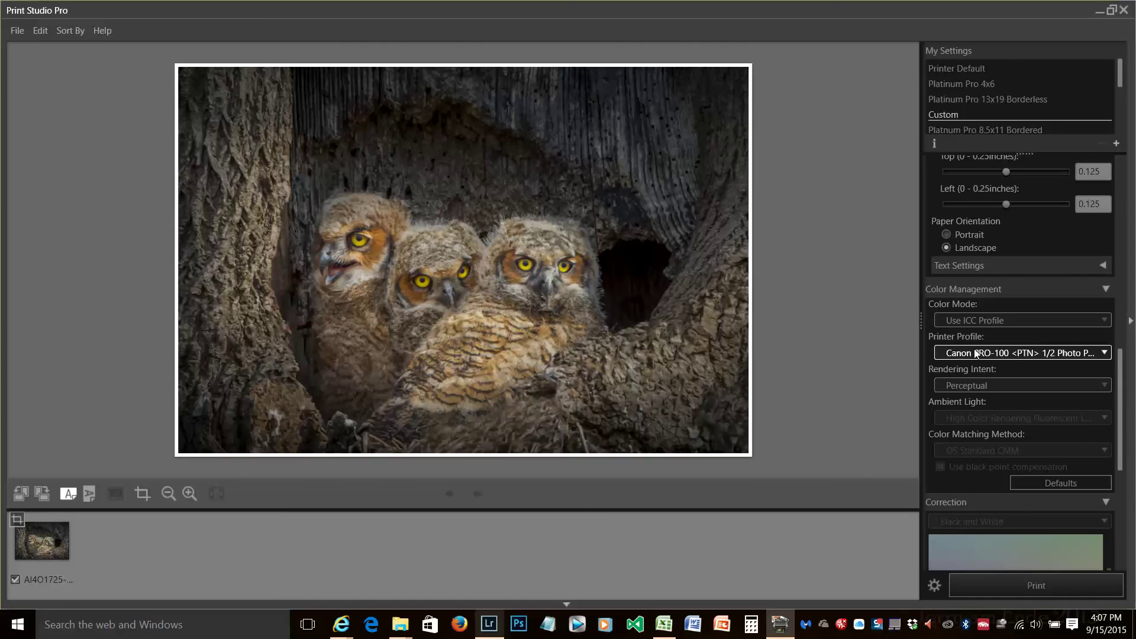